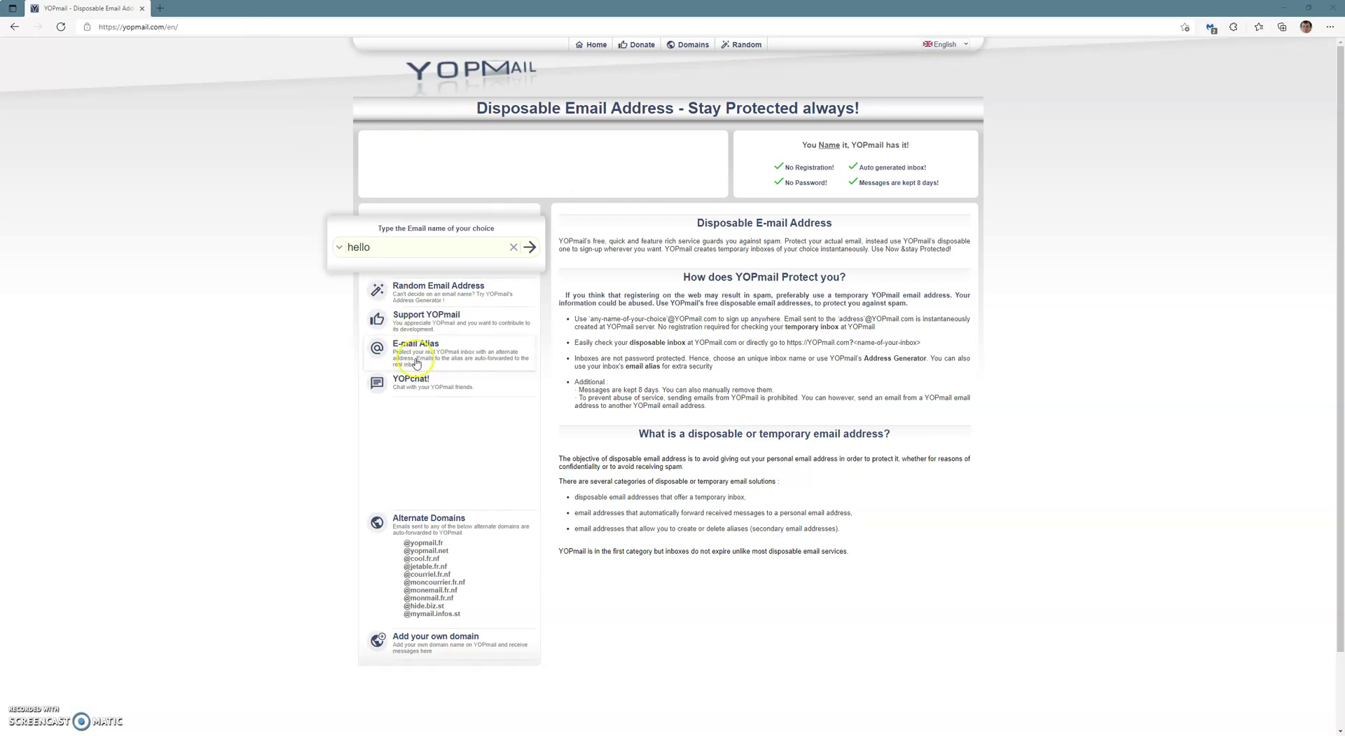
Replace the existing inbox name with 'hello' and open the hello inbox.
left_click(299, 242)
key("ctrl+a")
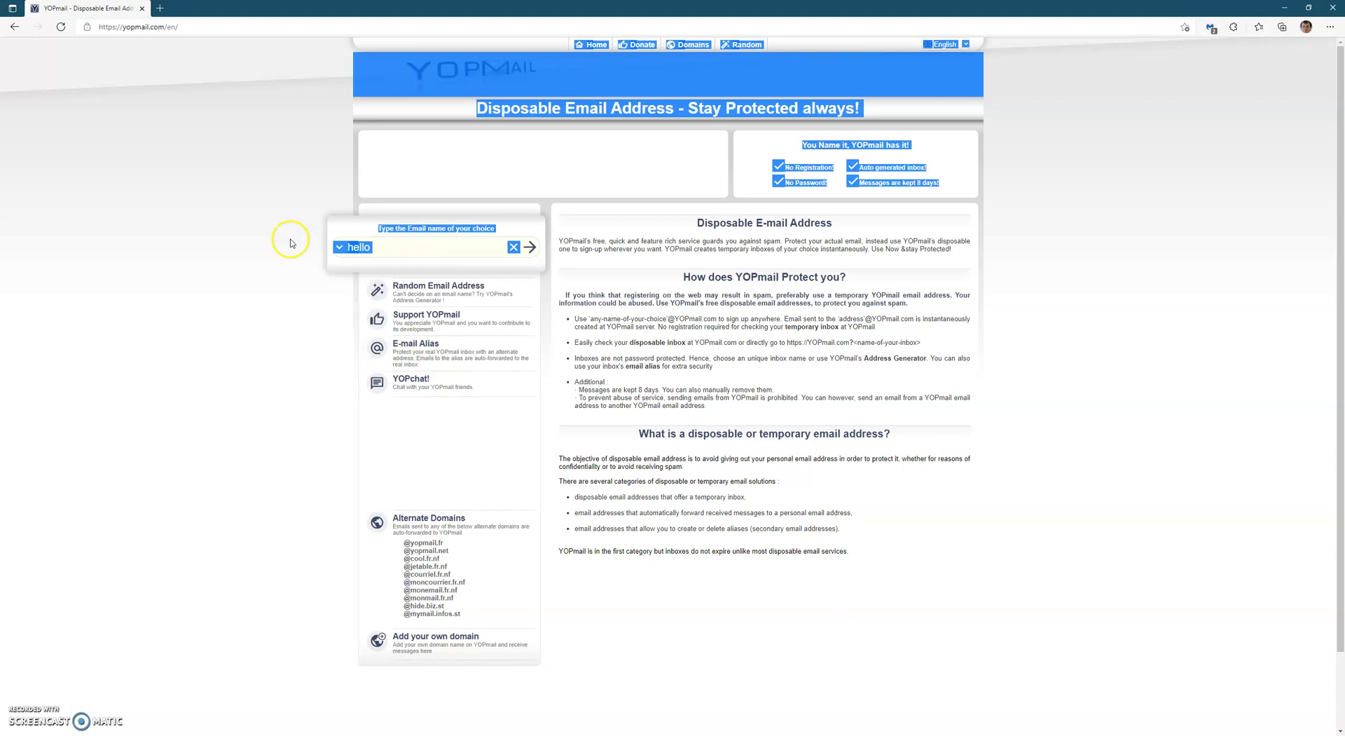
double_click(421, 253)
key("BackSpace")
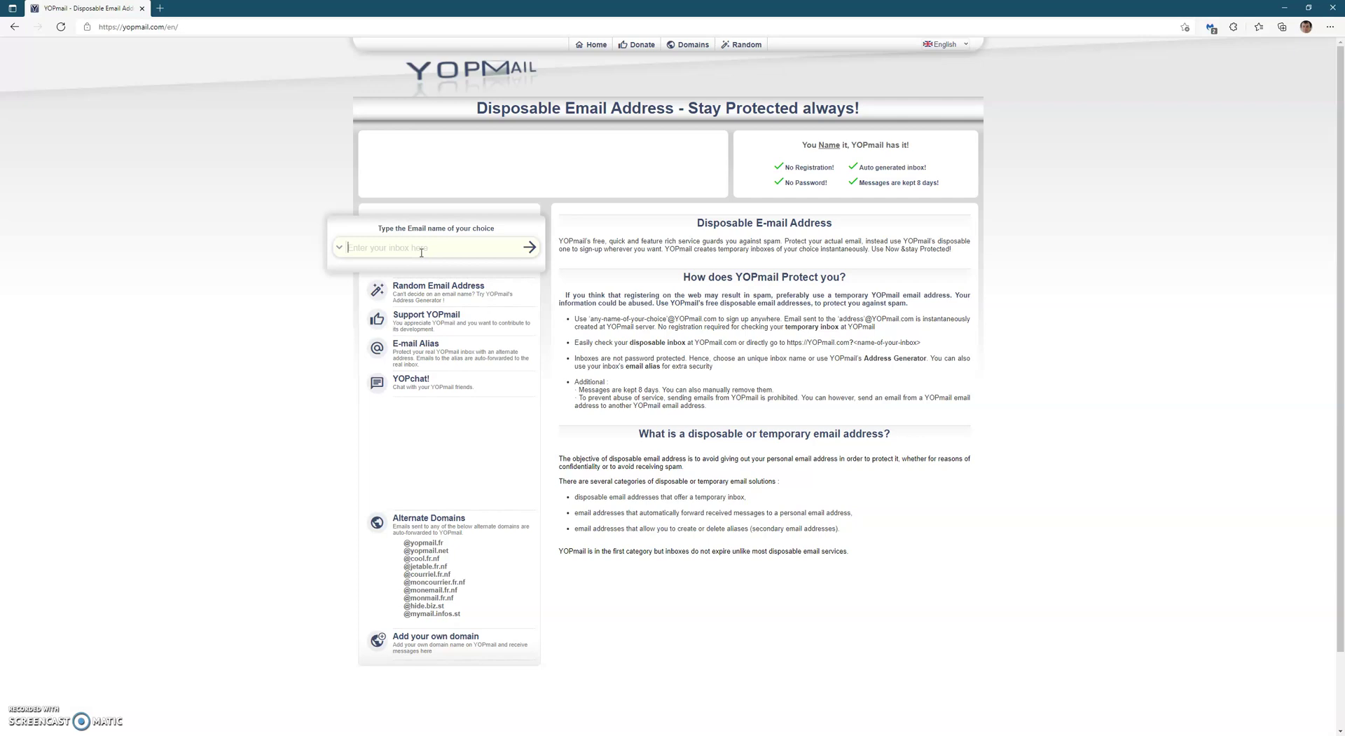
type("hello")
left_click(530, 246)
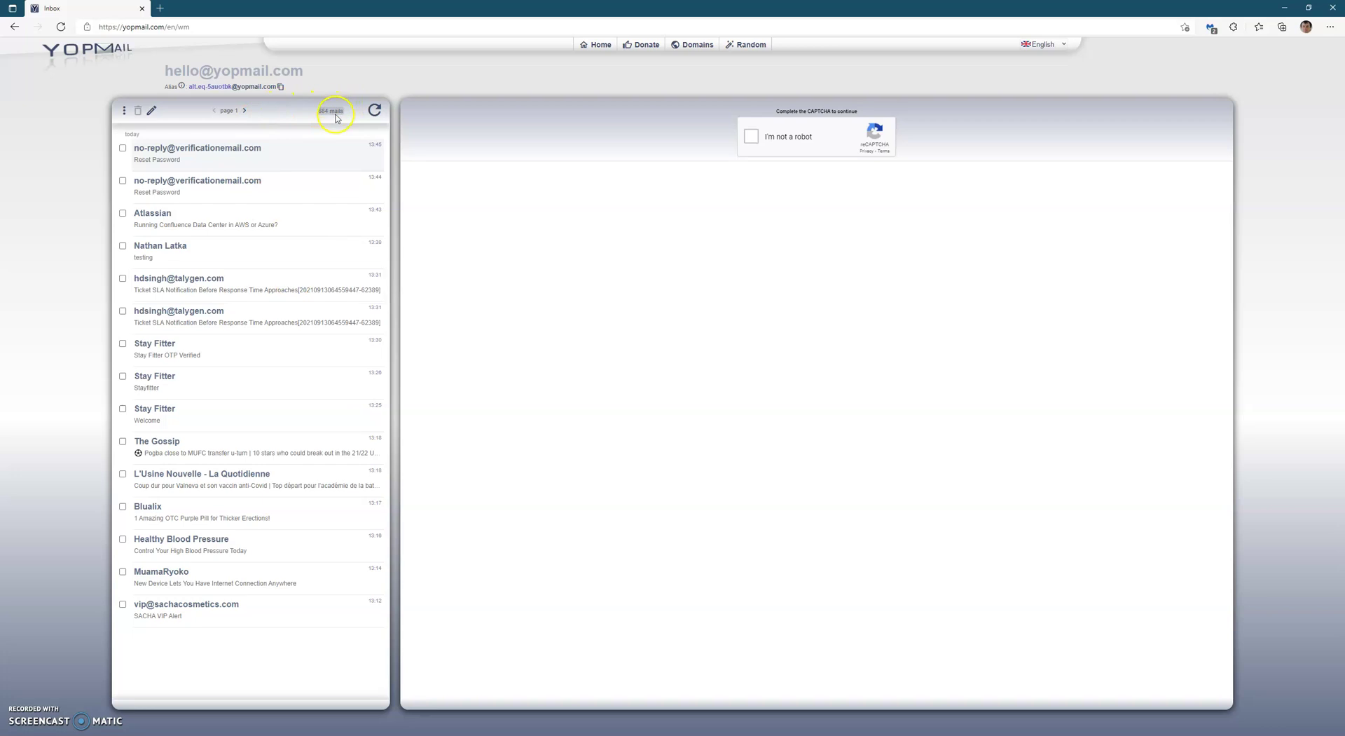
Page forward to the second page of messages, then back to page 1.
left_click(243, 112)
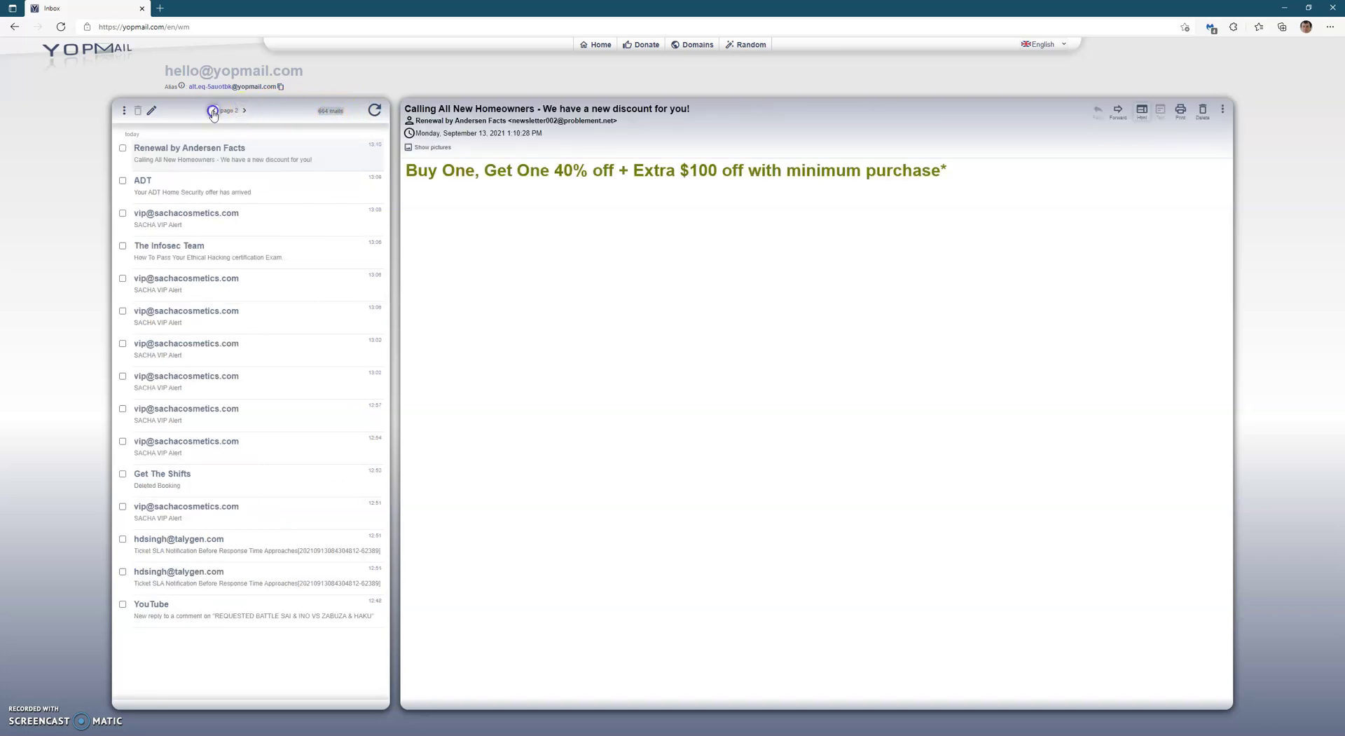
left_click(213, 112)
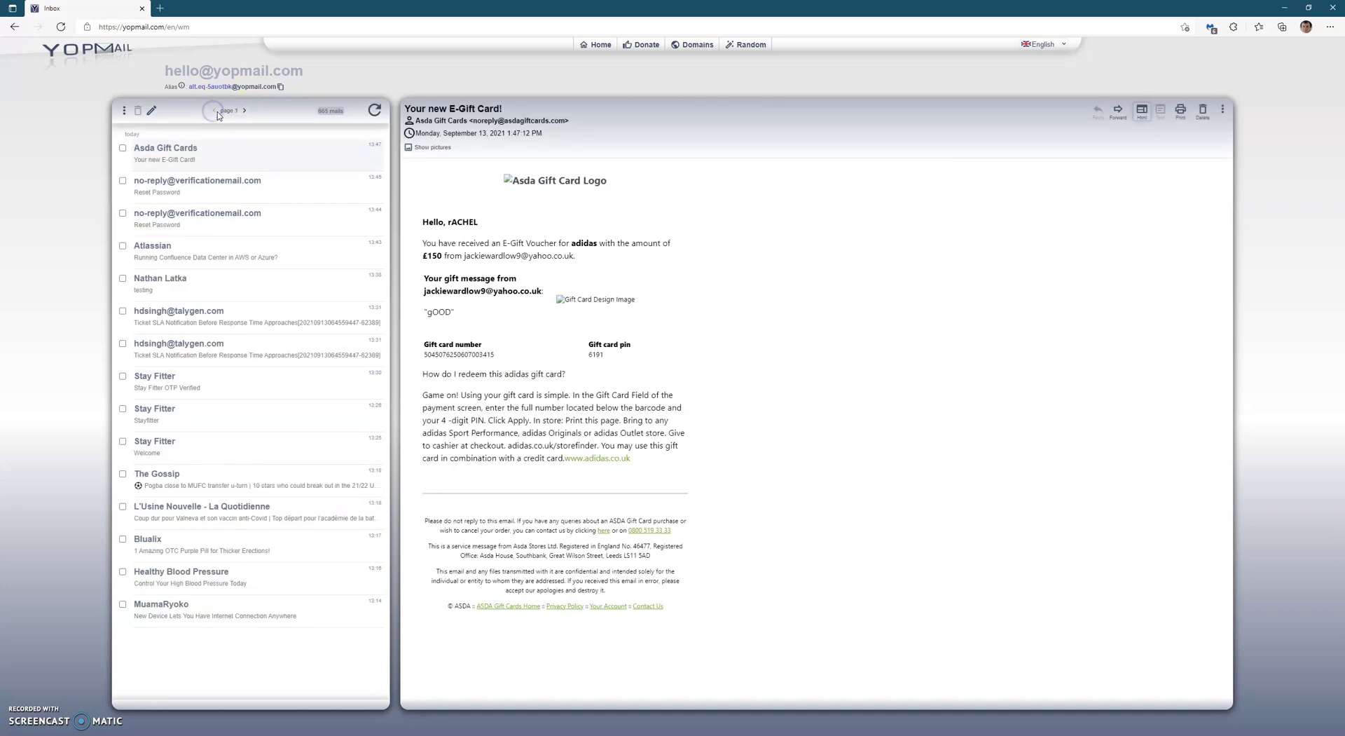
Choose Empty Inbox from the inbox options and confirm deleting all messages.
left_click(124, 110)
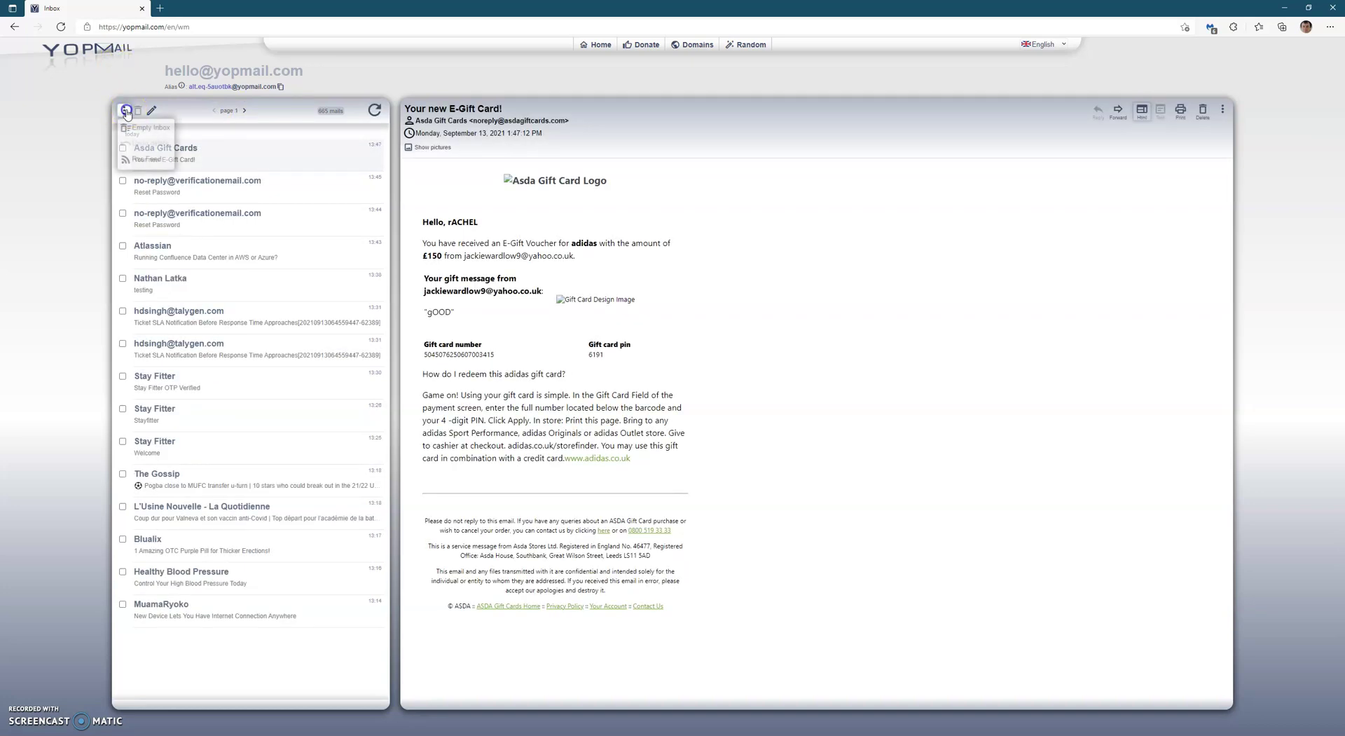
left_click(149, 128)
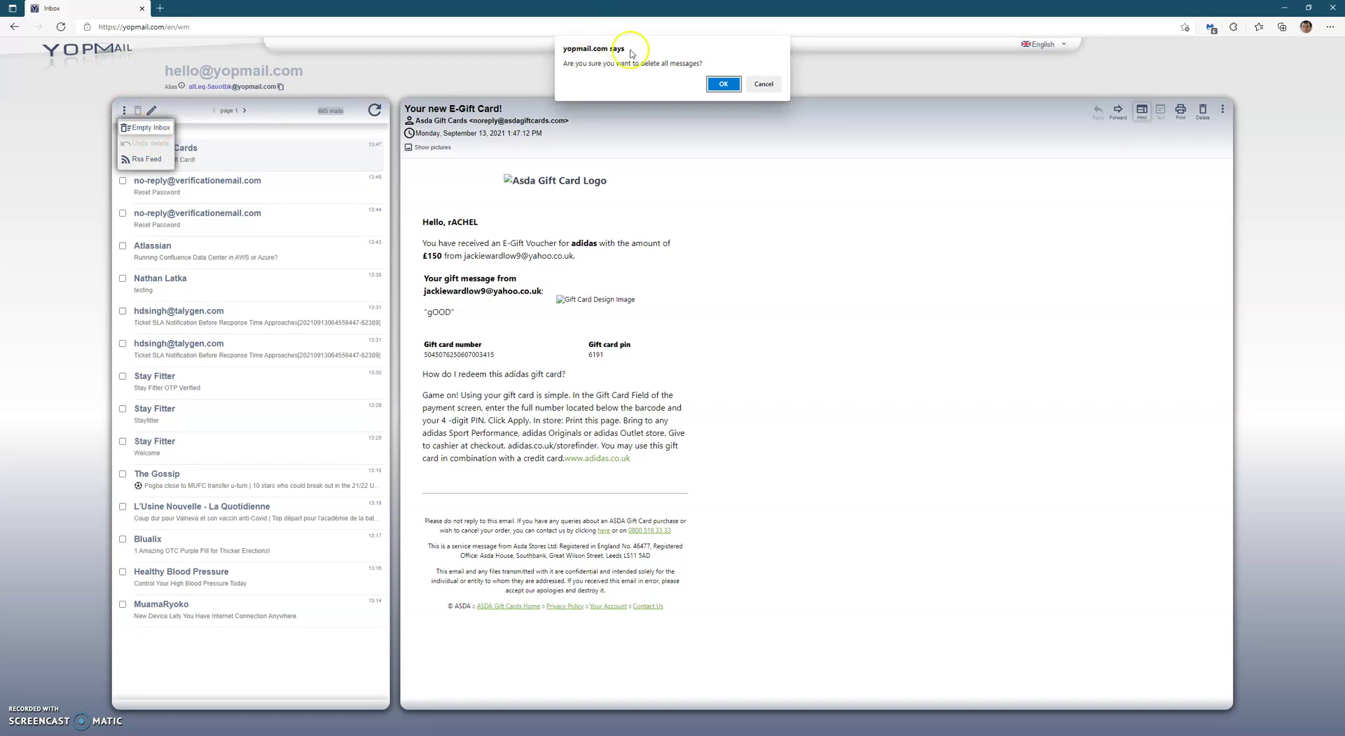
left_click(730, 83)
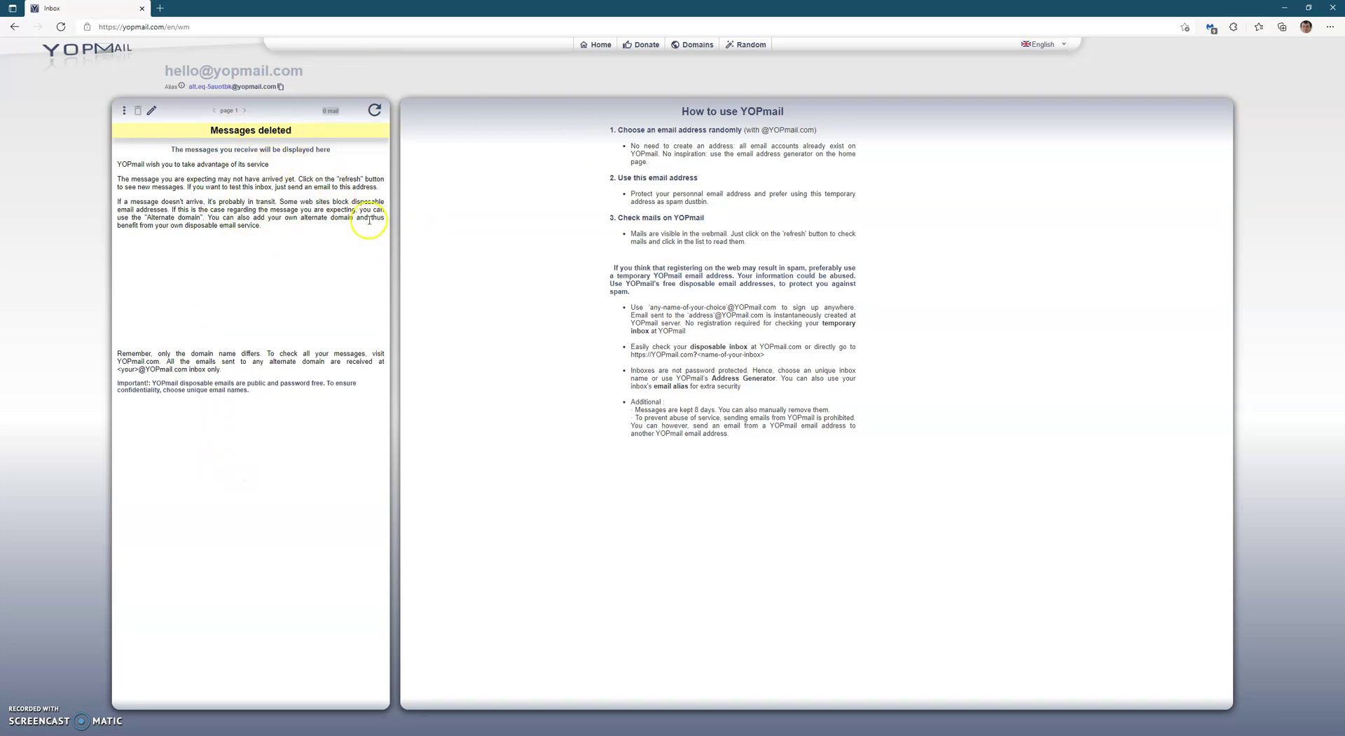
triple_click(273, 70)
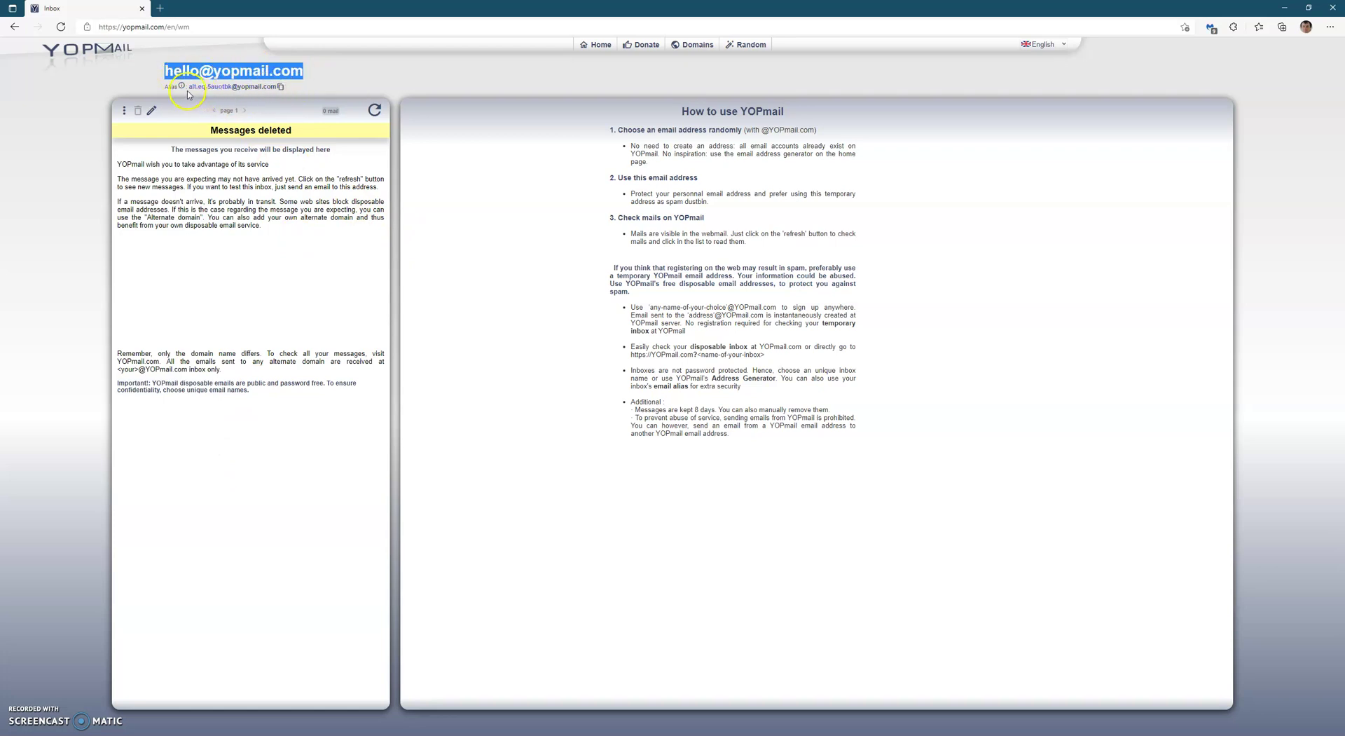
left_click_drag(189, 87, 277, 88)
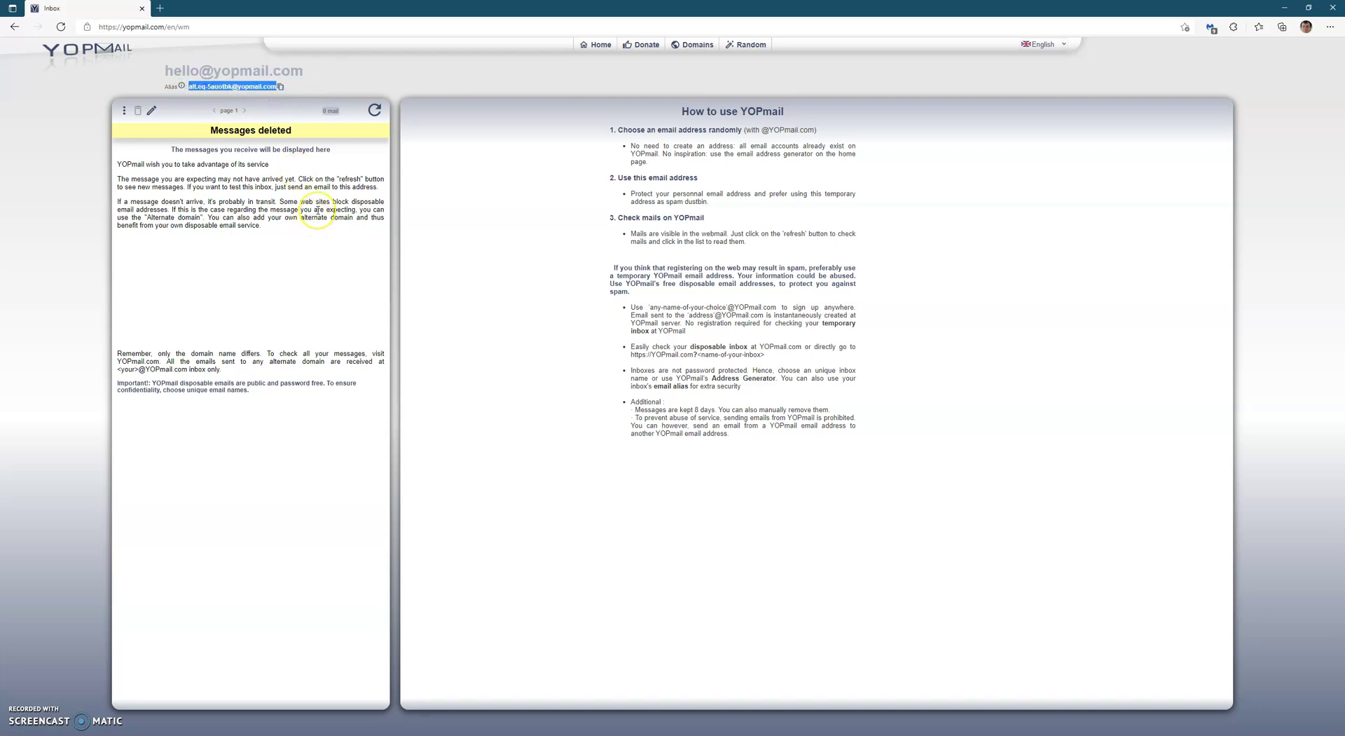
left_click(592, 45)
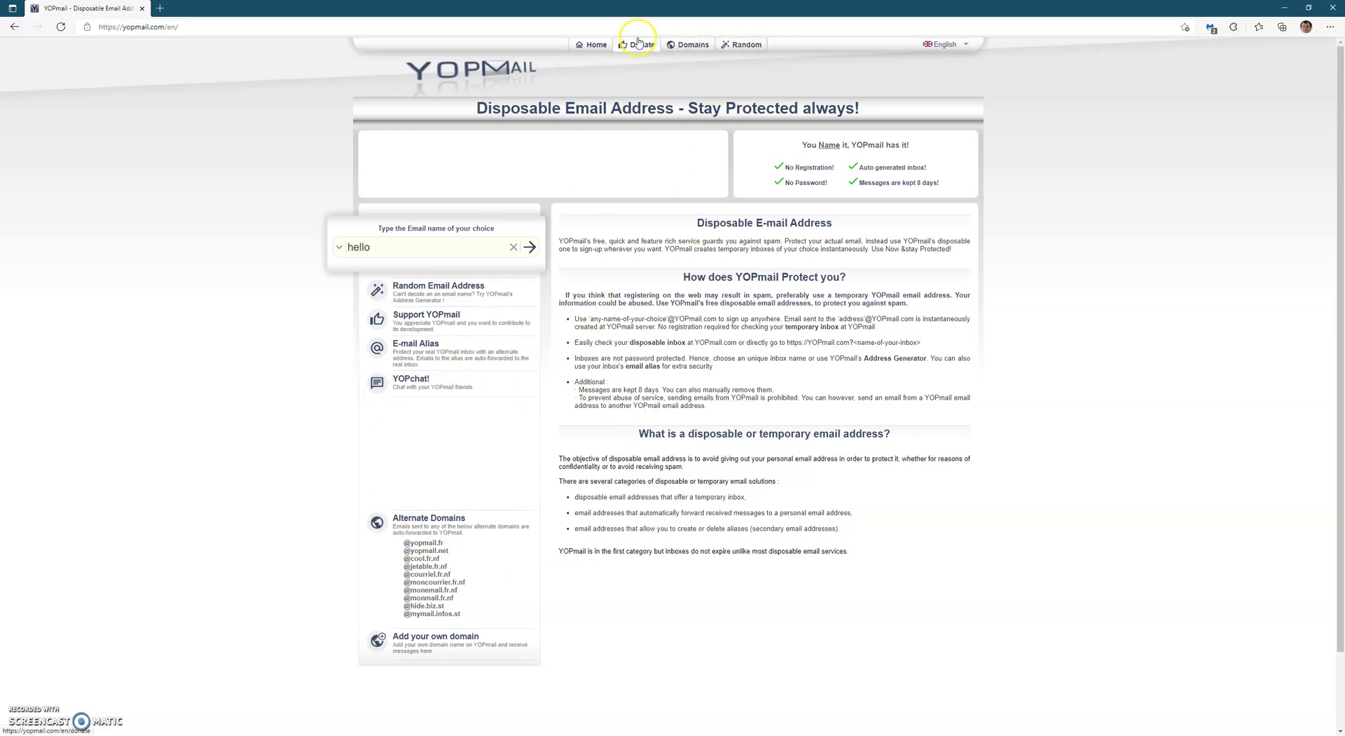
Generate a random address several times, copy the final one, and check its empty inbox.
left_click(746, 44)
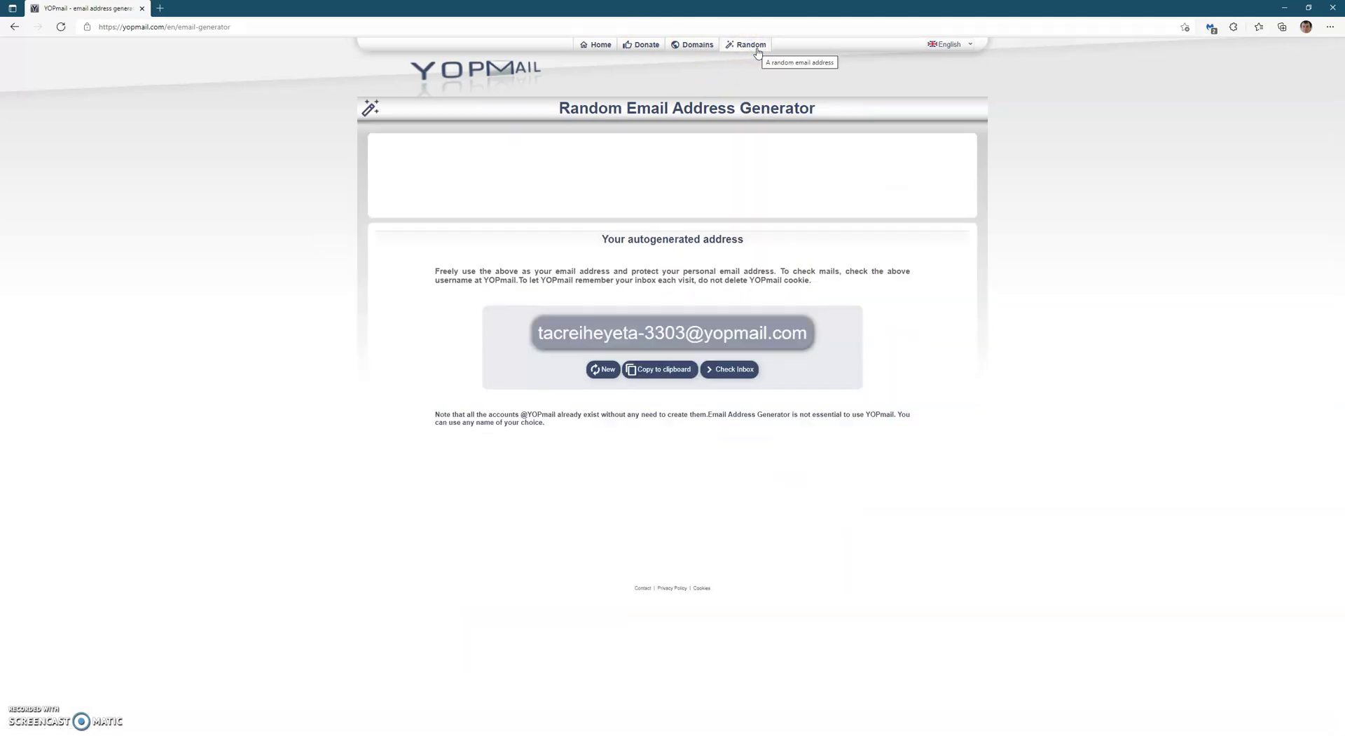
left_click(600, 370)
left_click(601, 371)
left_click(603, 369)
left_click(606, 368)
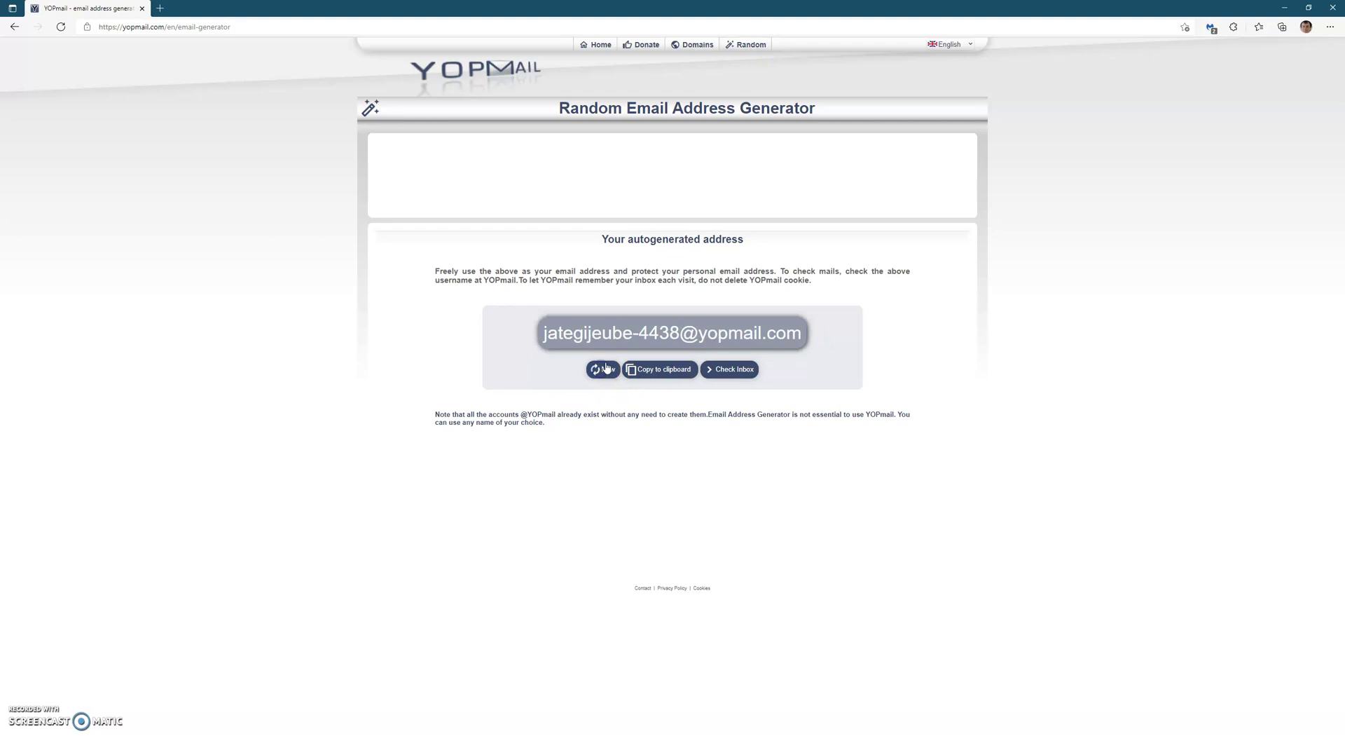
left_click(674, 373)
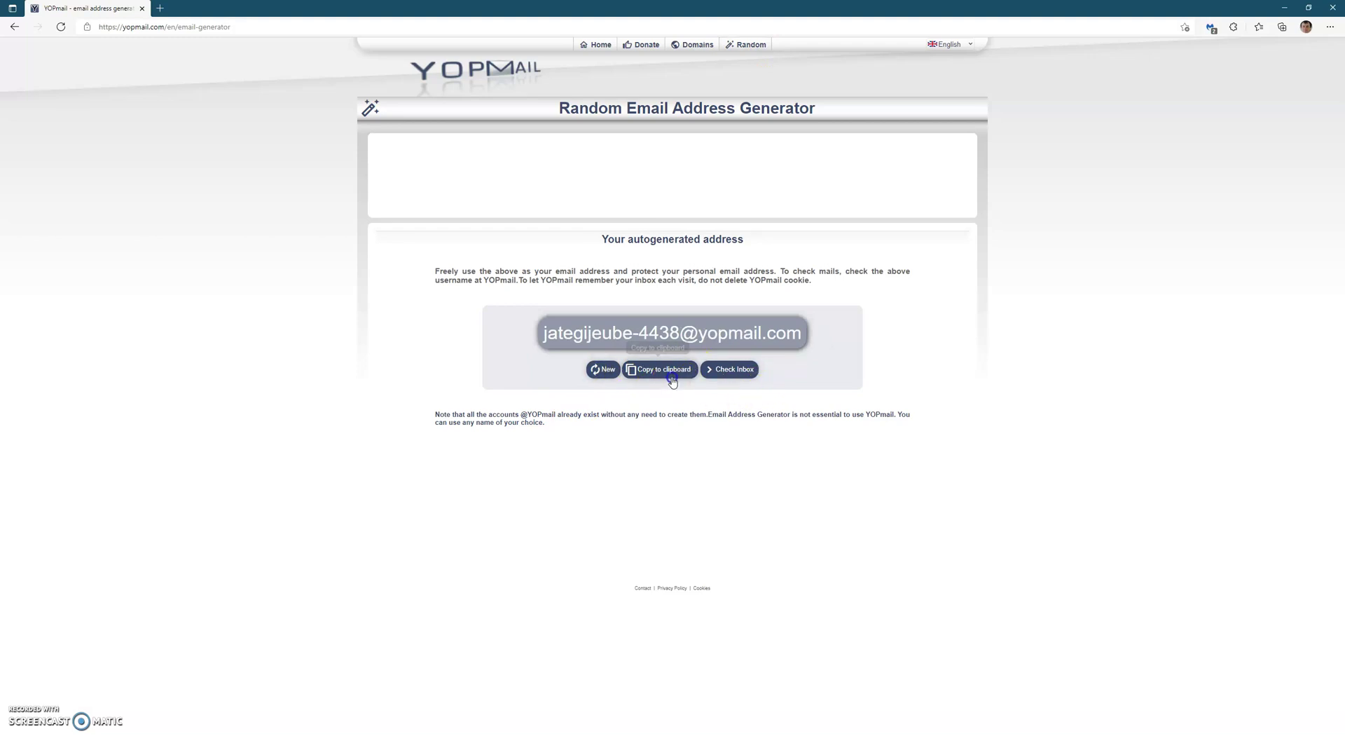
left_click(731, 369)
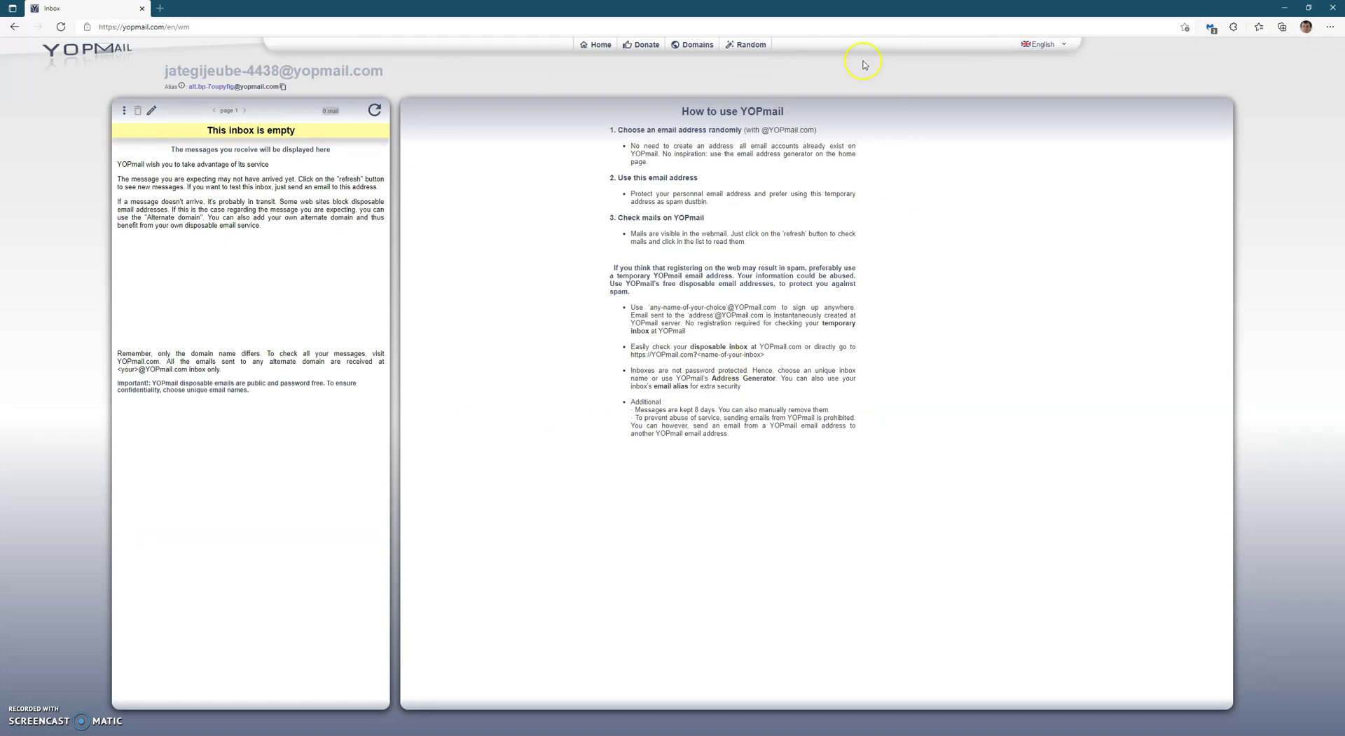
Return to the YOPmail home page, where the random address is now the inbox name.
left_click(590, 45)
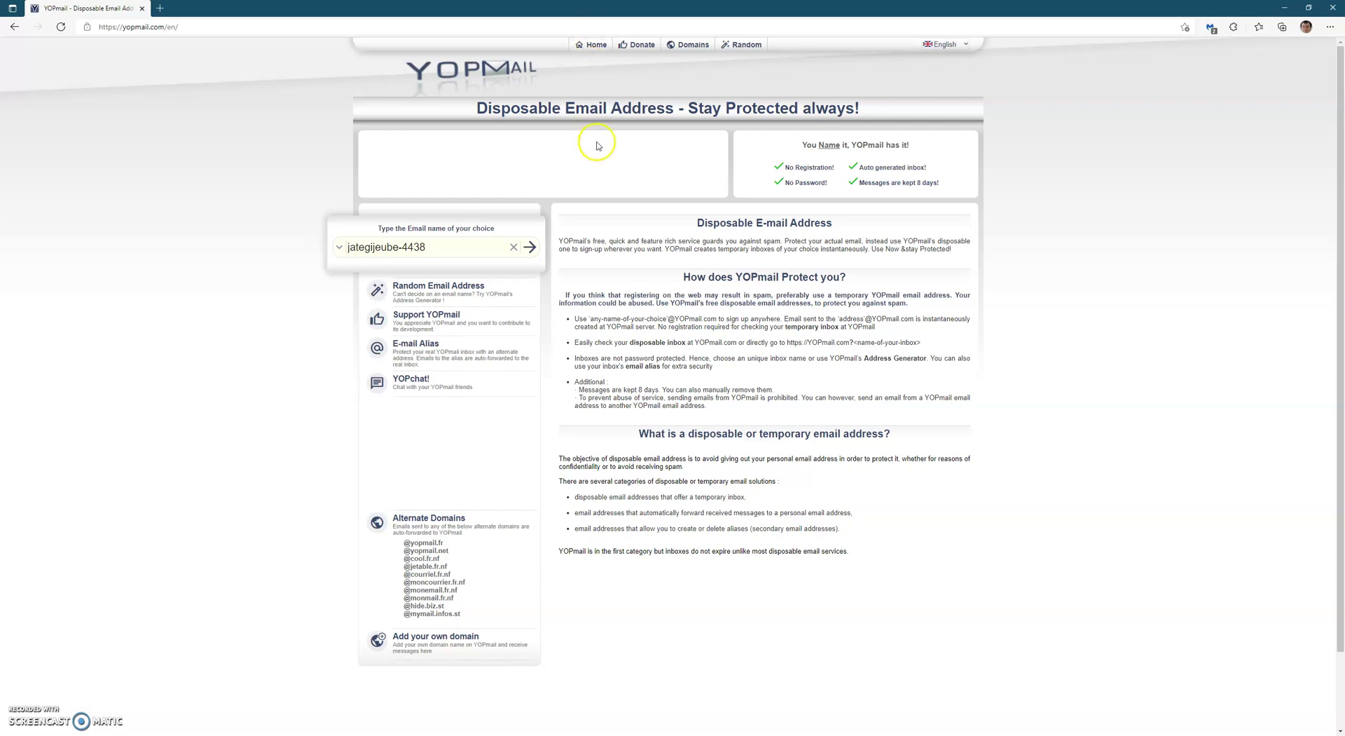
Briefly visit the YOPchat page, then return to the YOPmail home page.
double_click(485, 249)
left_click(467, 432)
left_click(421, 382)
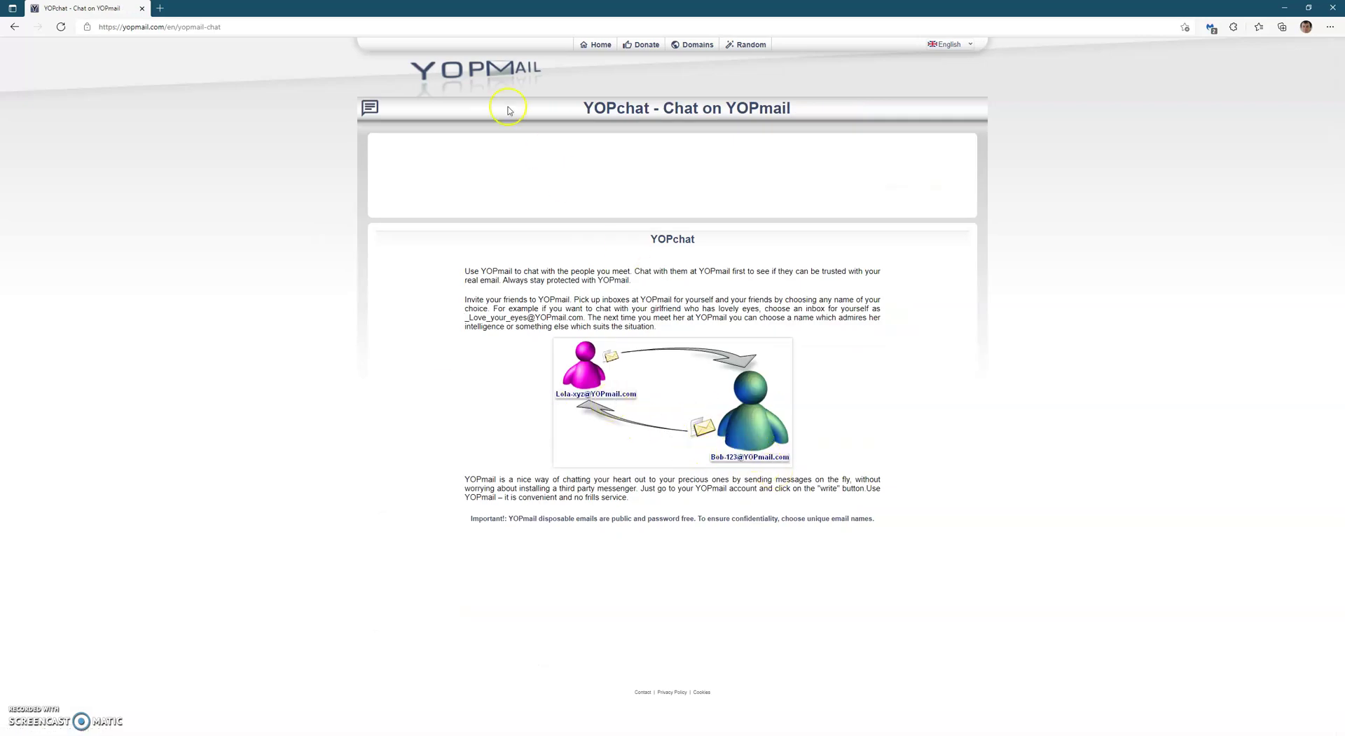
left_click(370, 107)
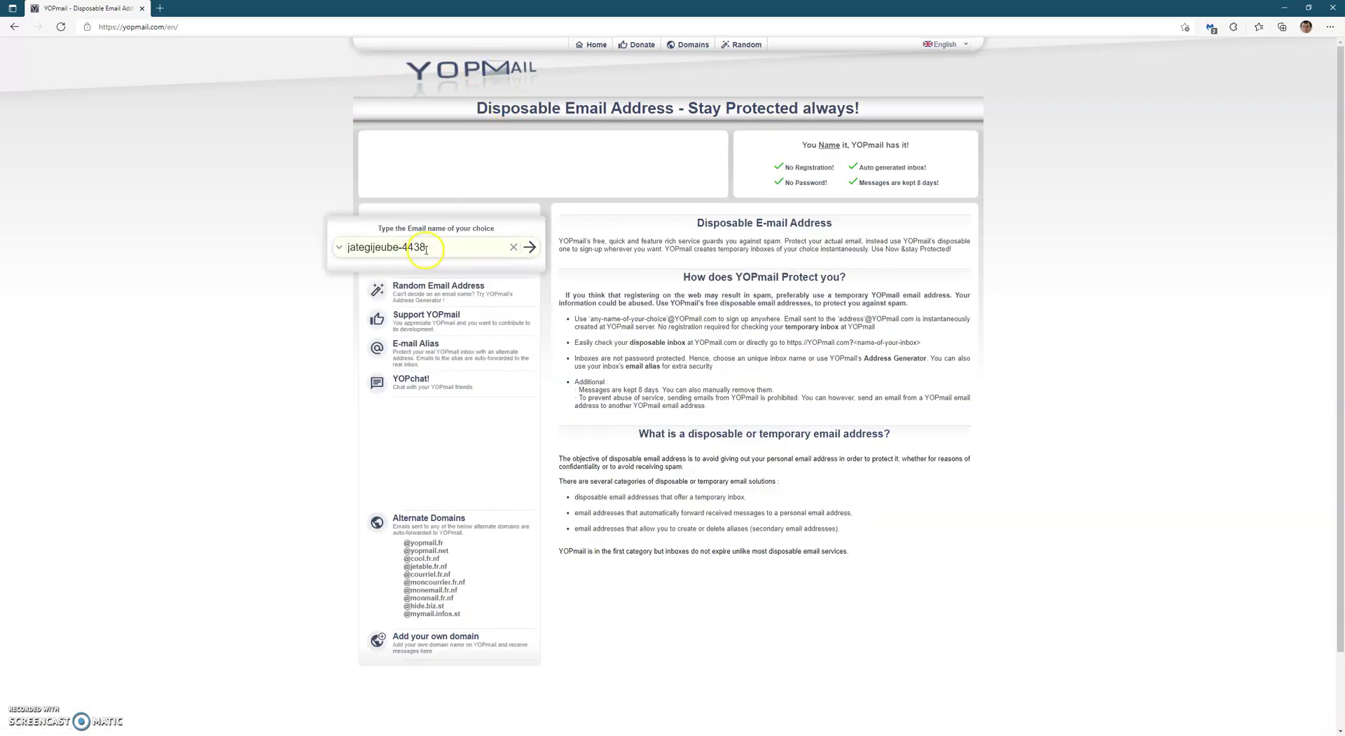
type("hello")
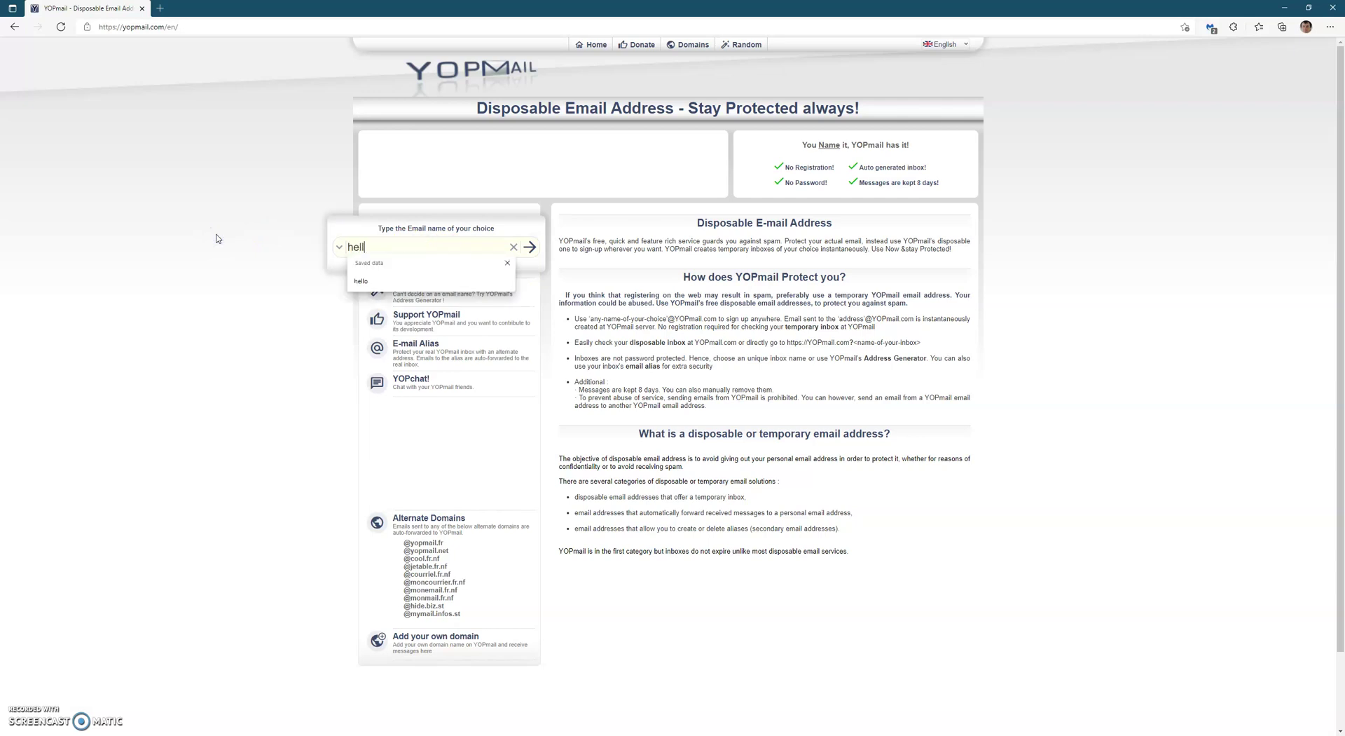
key("Return")
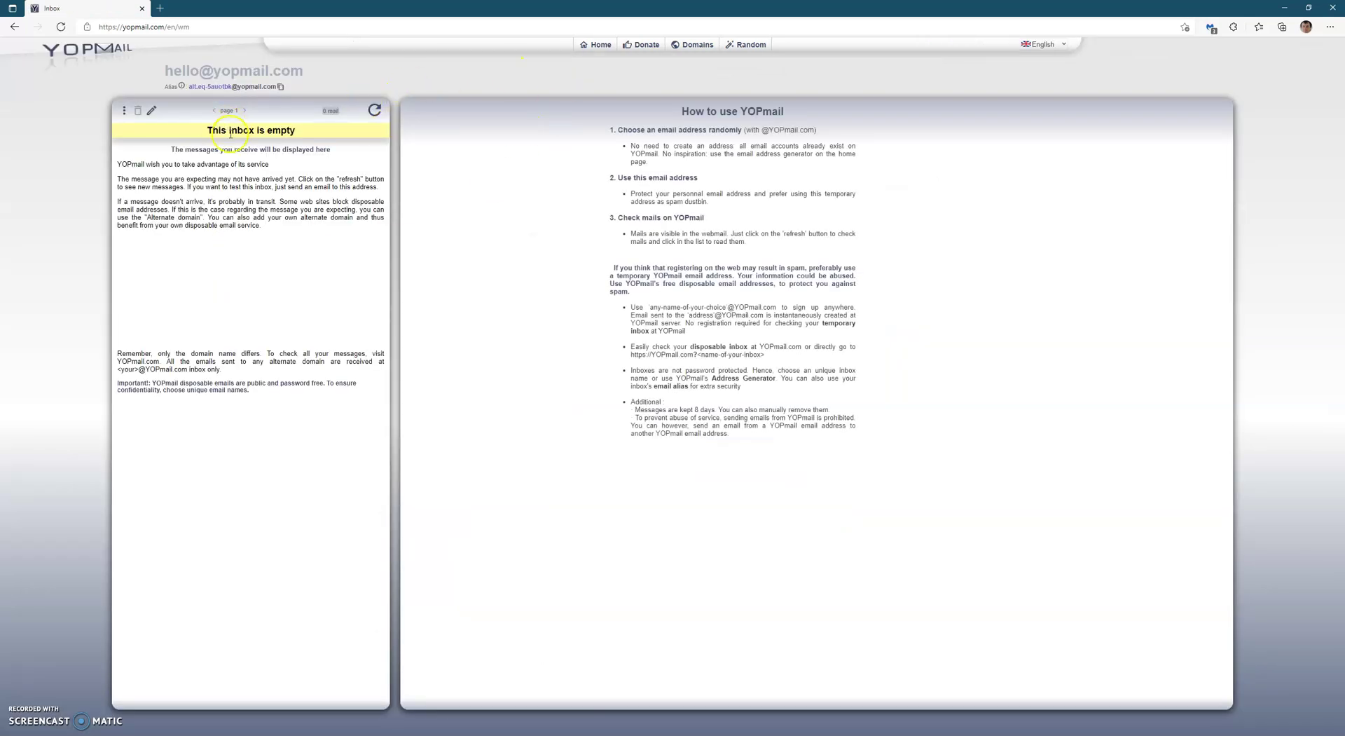
left_click(152, 110)
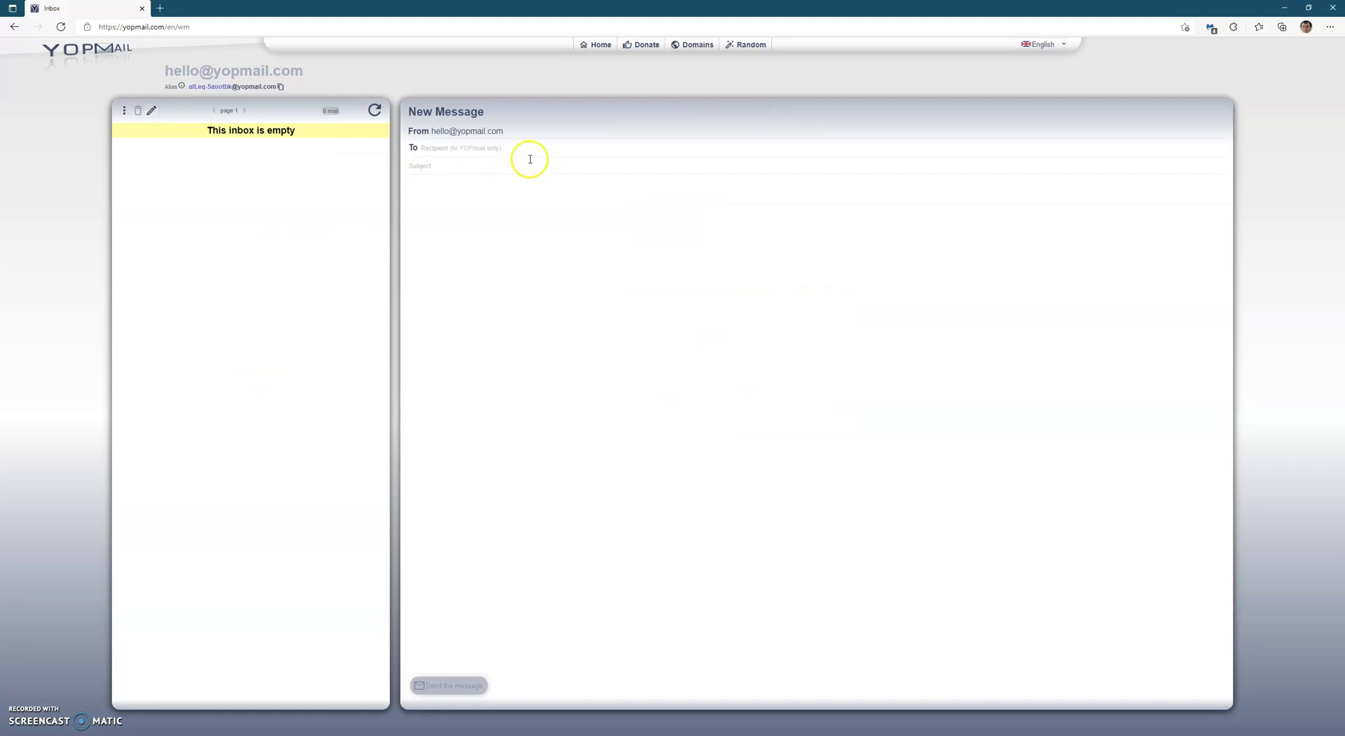
left_click(504, 147)
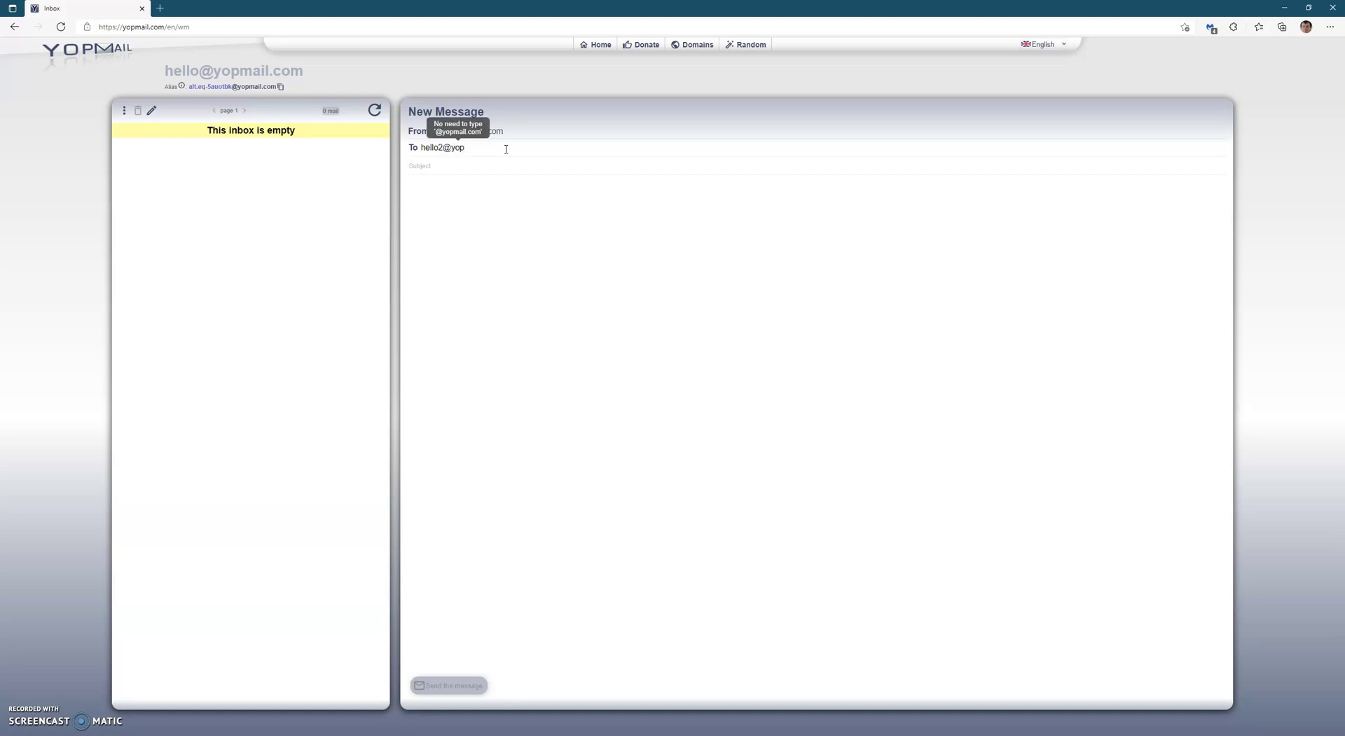
key("Tab")
type("Hello there ")
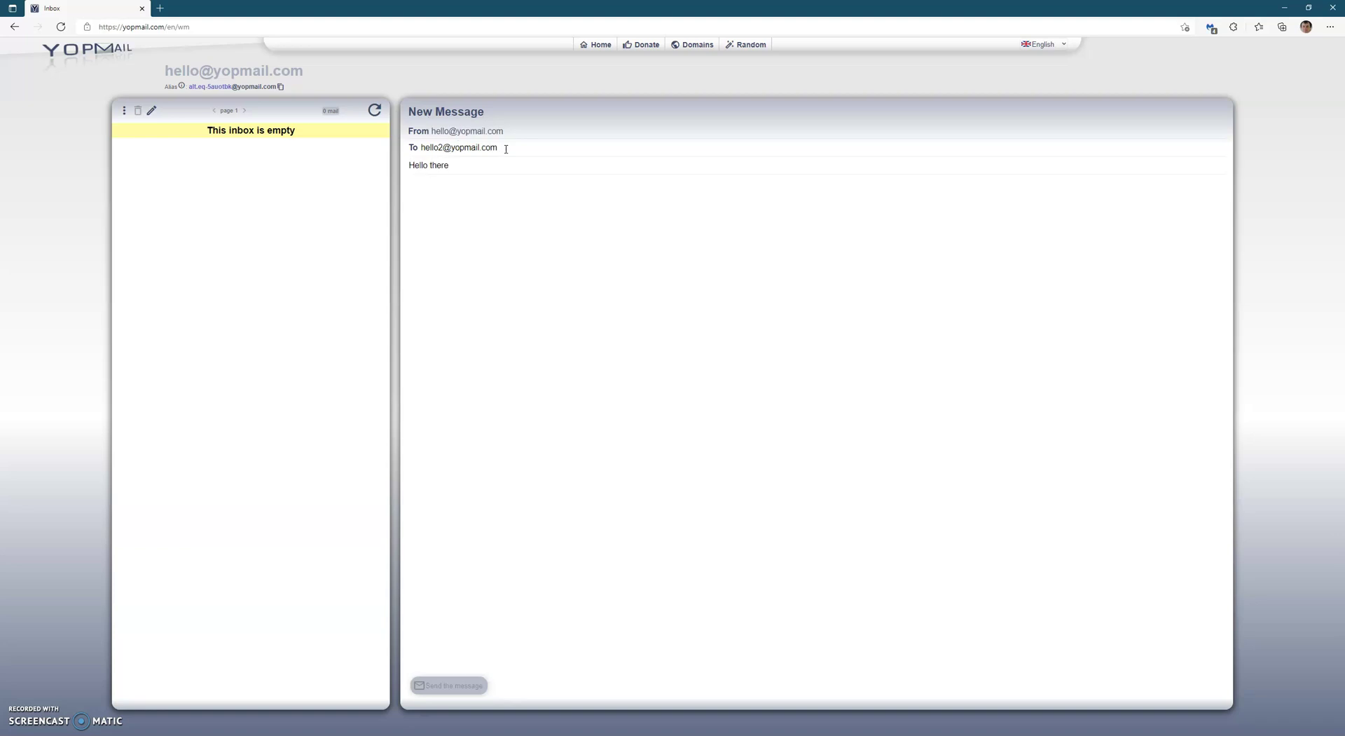
type("hello 2")
type("this")
type(" is")
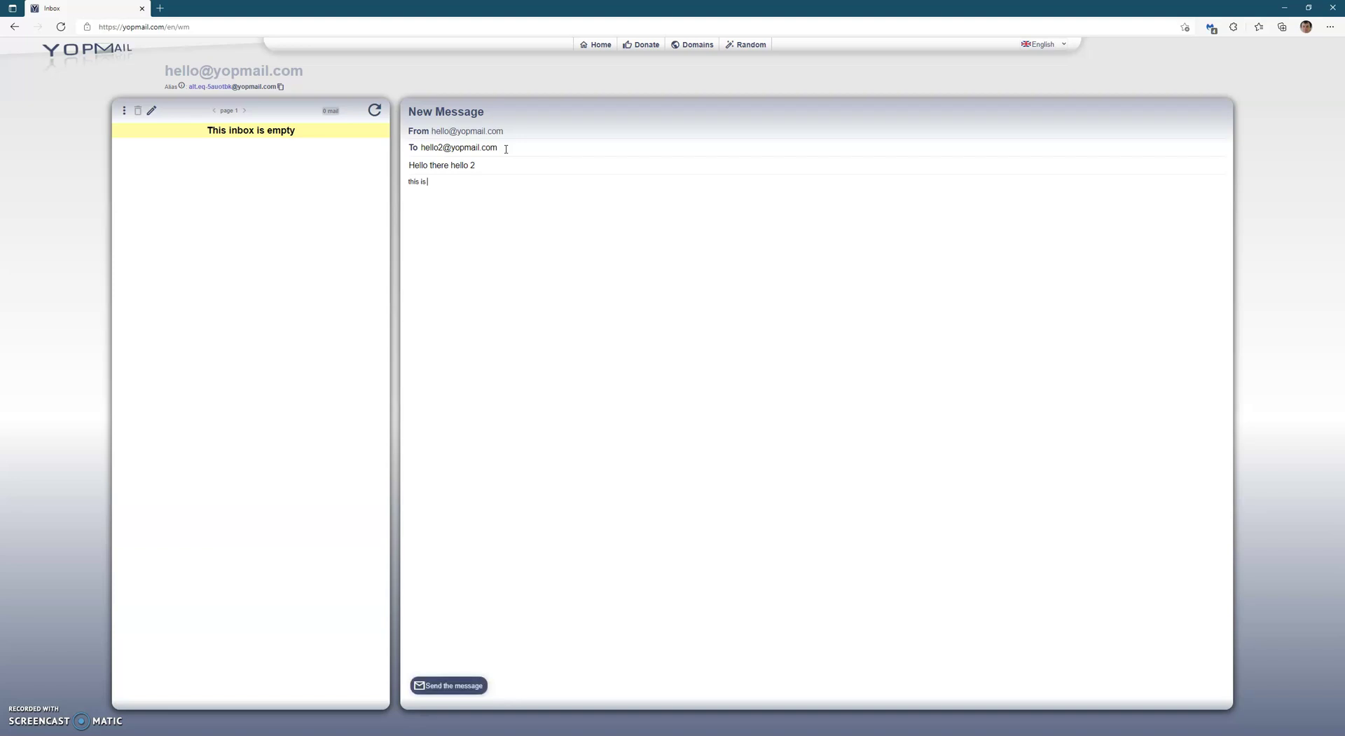
type(" me and me 2")
left_click(474, 687)
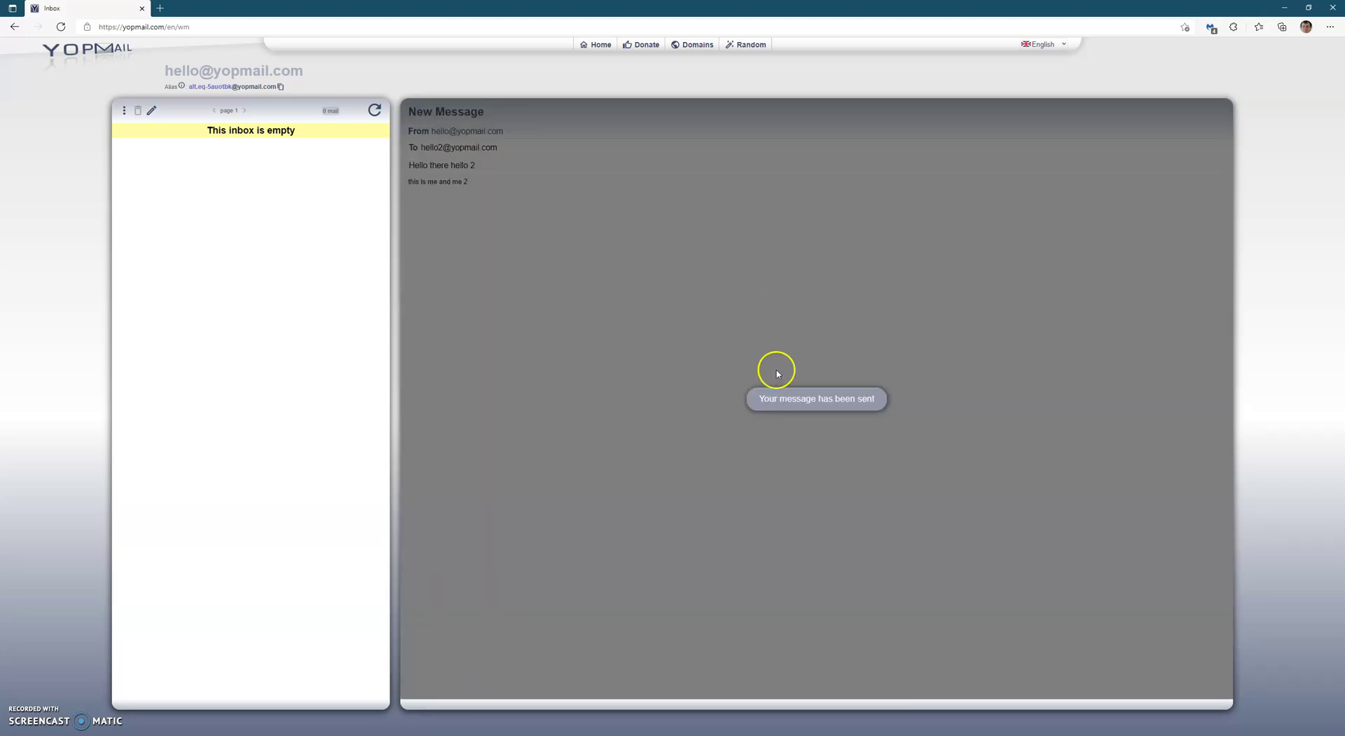
Change the inbox name to hello2, open it, and read the newest 'Hello there hello 2' message.
left_click(601, 45)
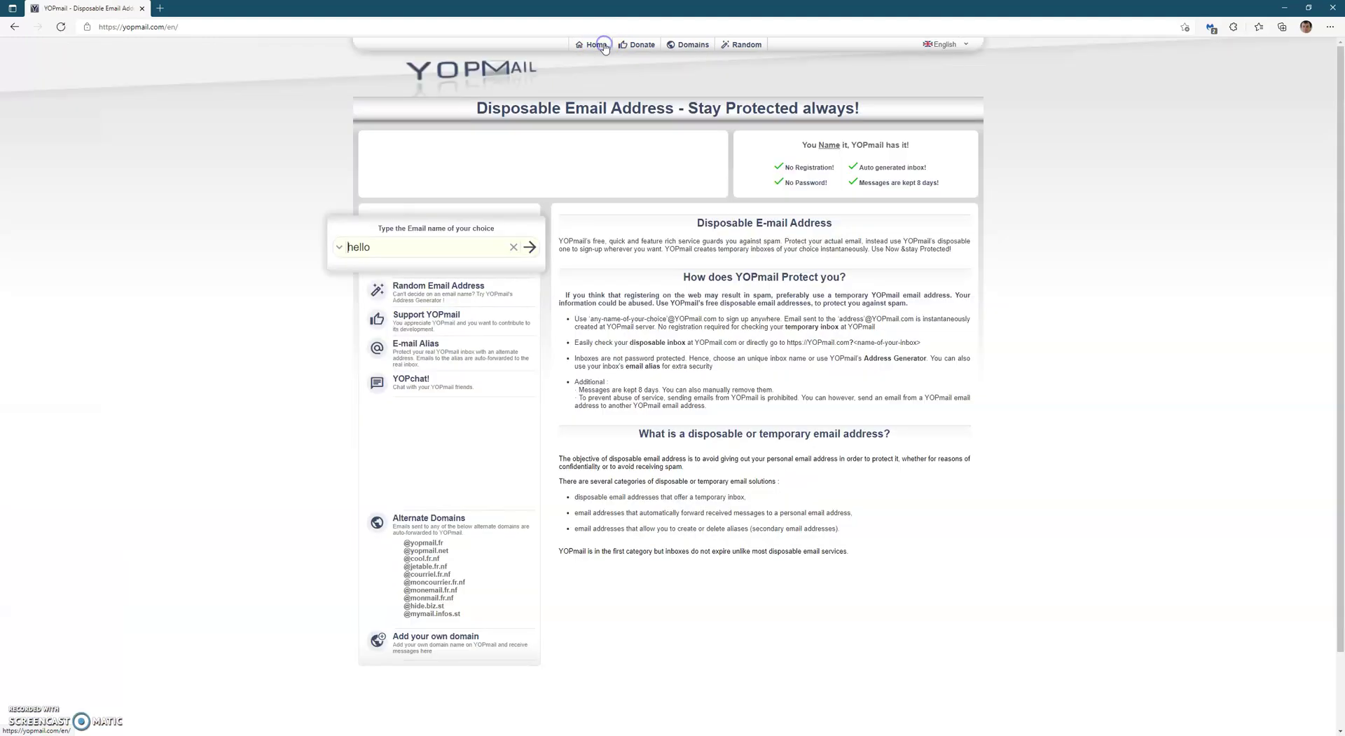
type("2")
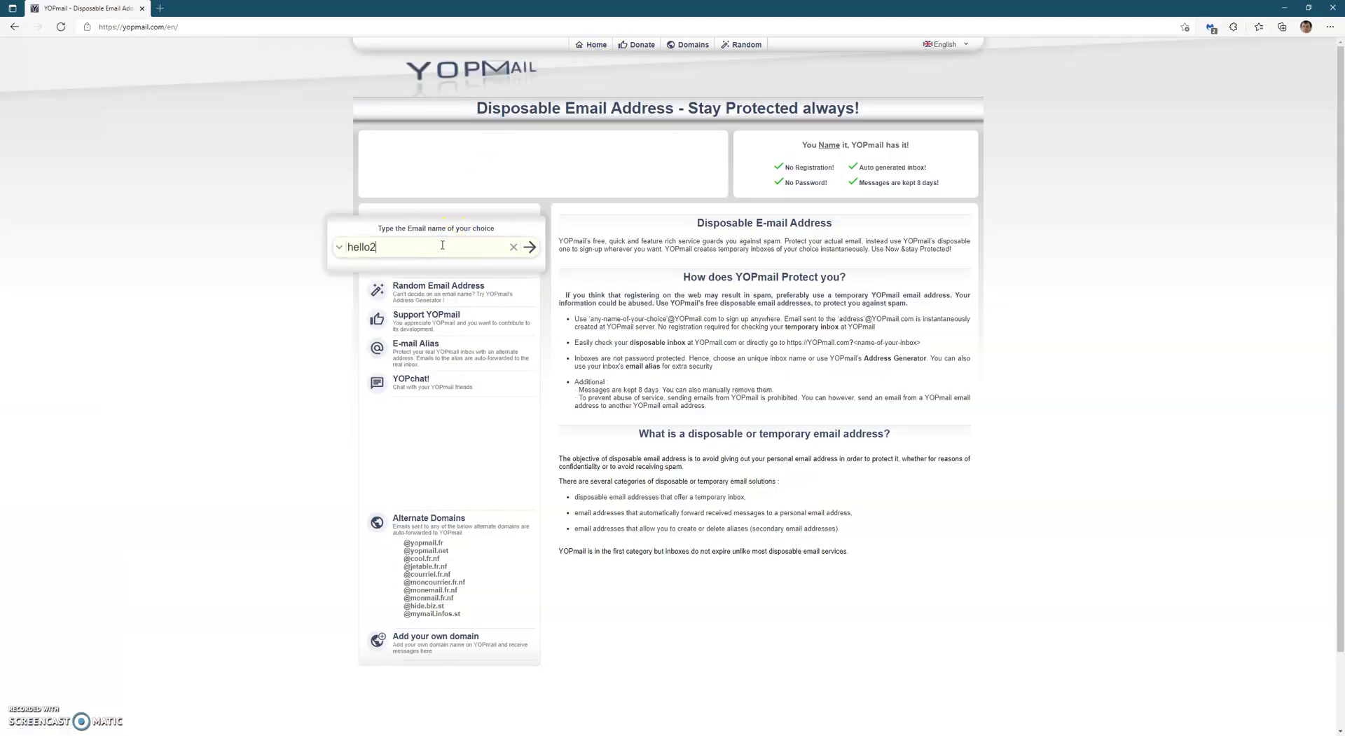
left_click(532, 248)
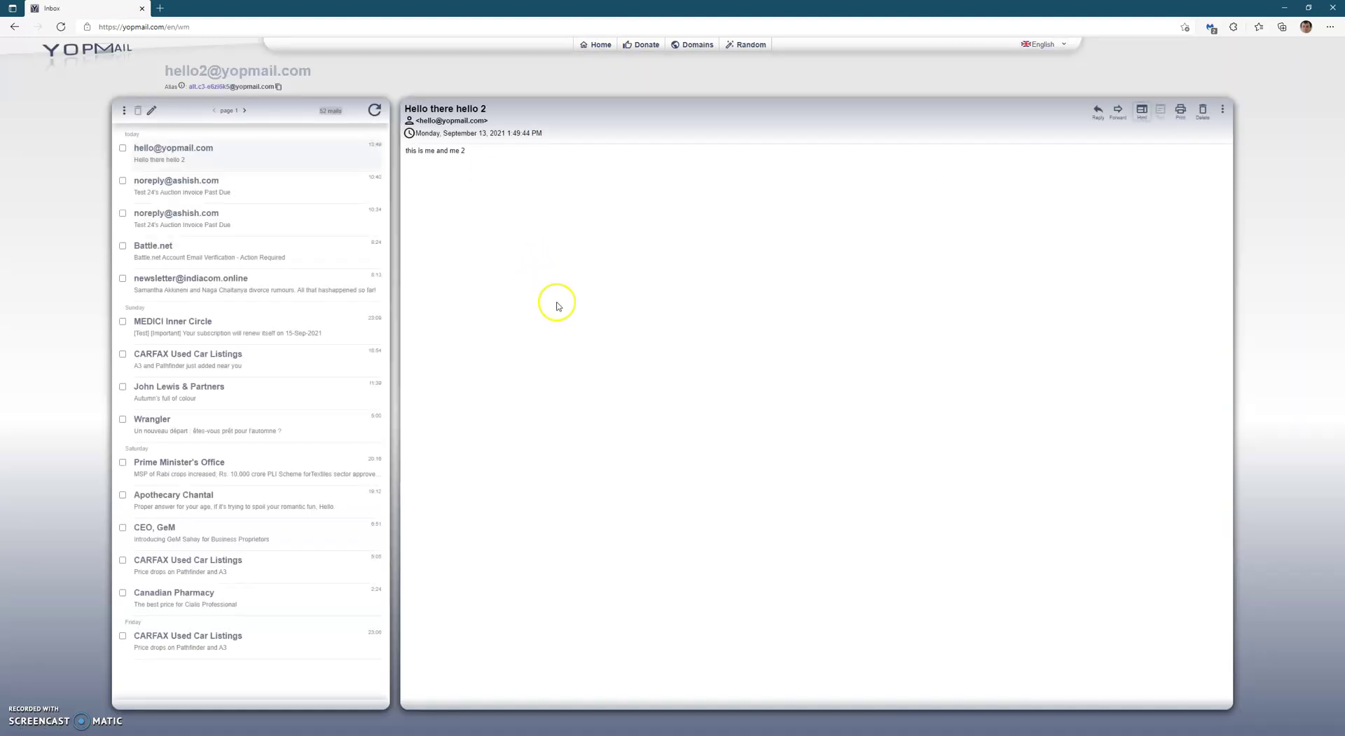
left_click(238, 153)
Choose Empty Inbox from the hello2 inbox options and confirm with OK.
left_click(124, 110)
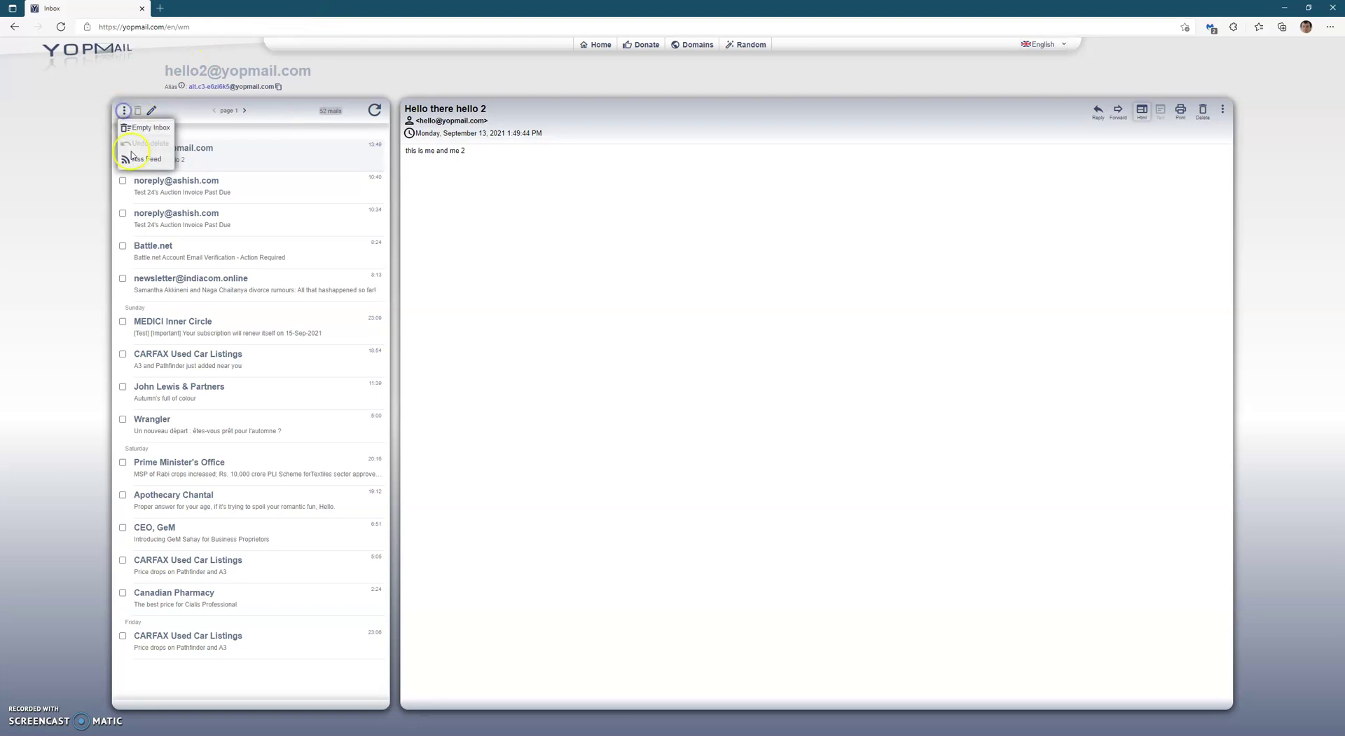
left_click(143, 128)
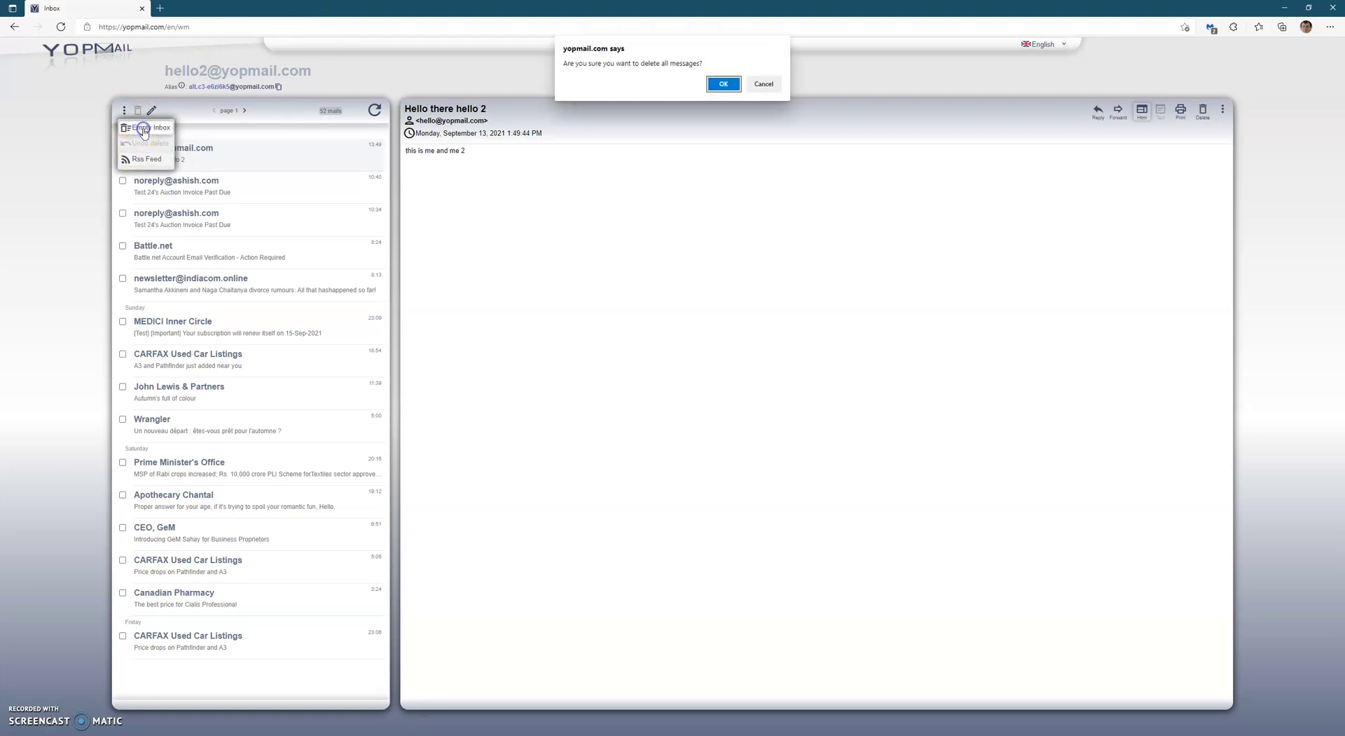
left_click(707, 85)
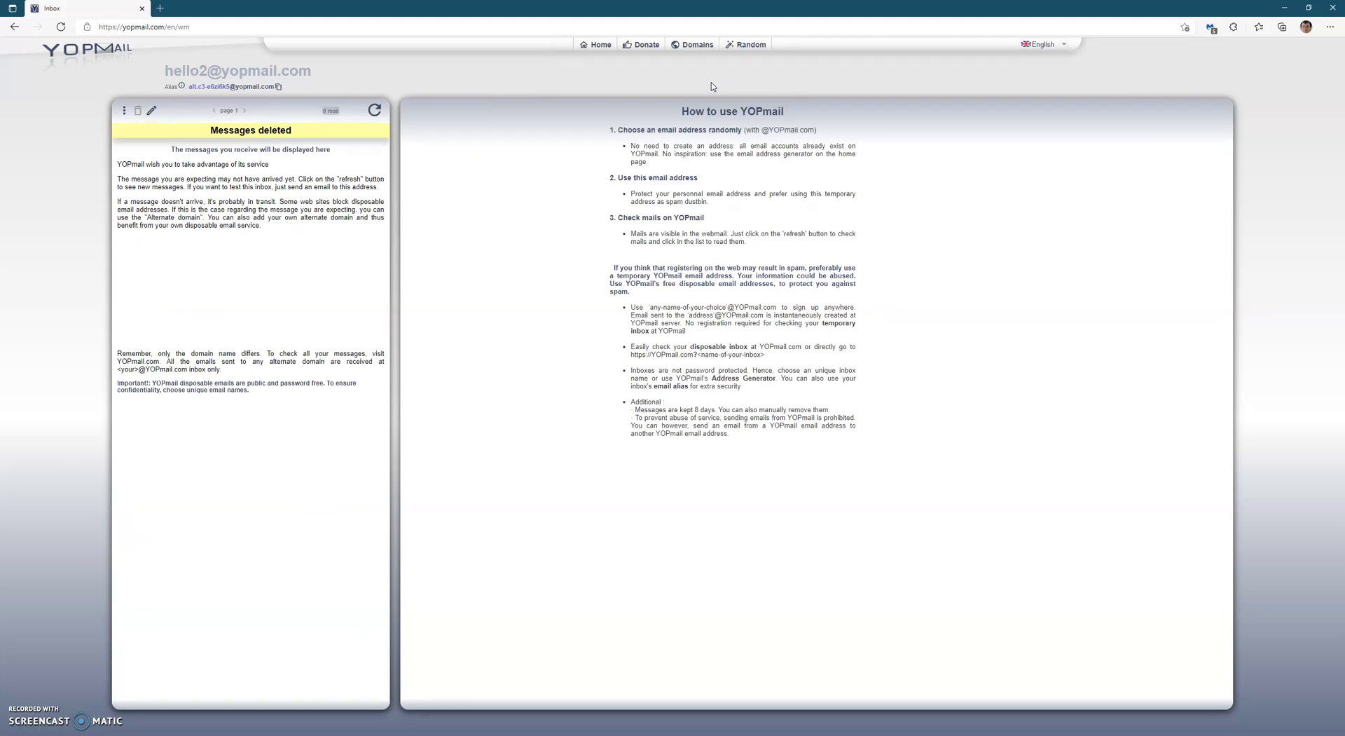
Go back to the YOPmail home page with 'hello2' kept as the inbox name, dismissing the Mailbird notification.
left_click(599, 46)
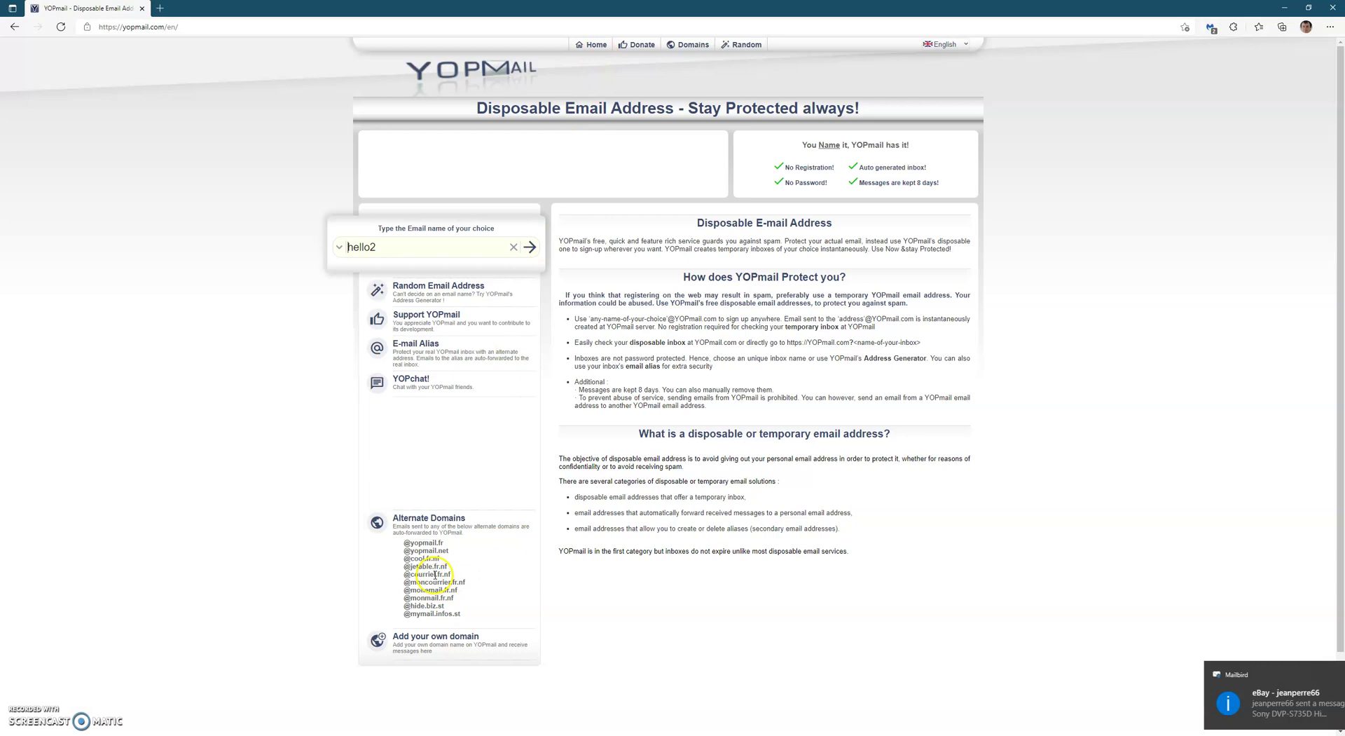
left_click(1322, 674)
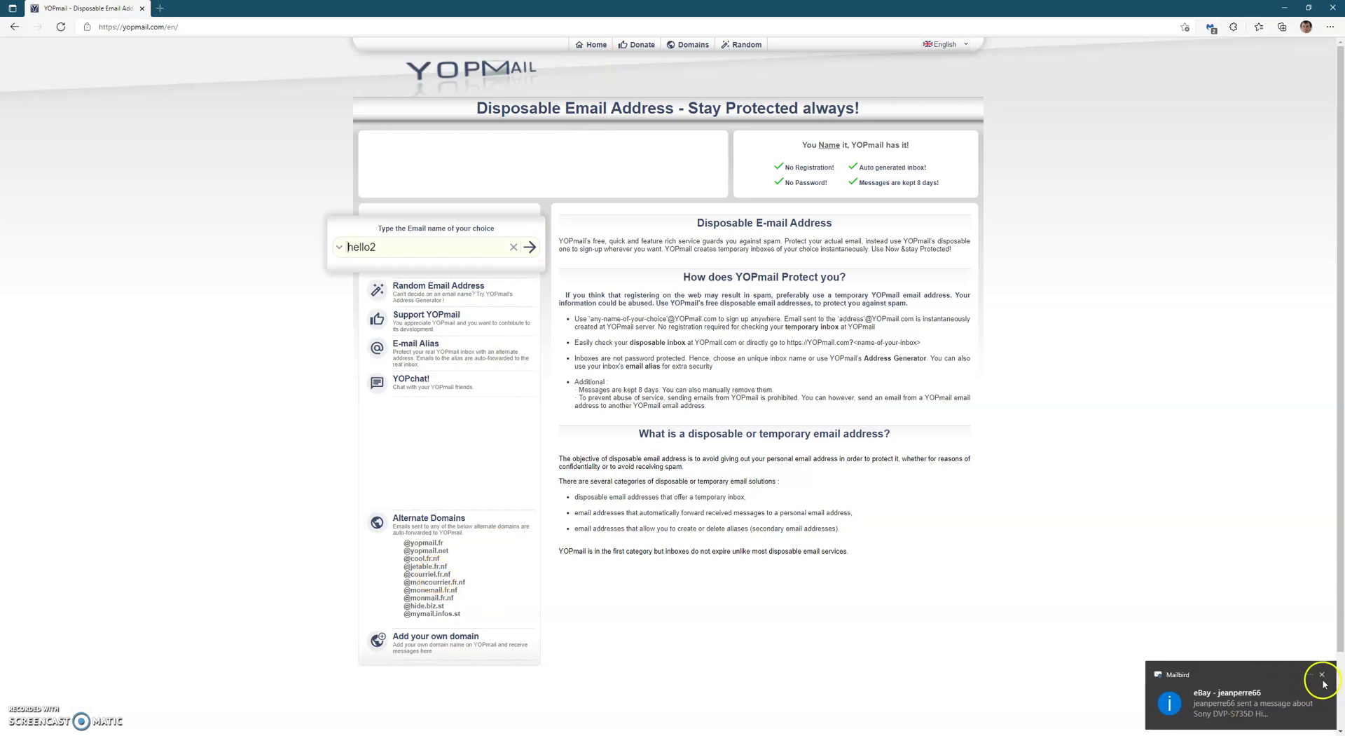